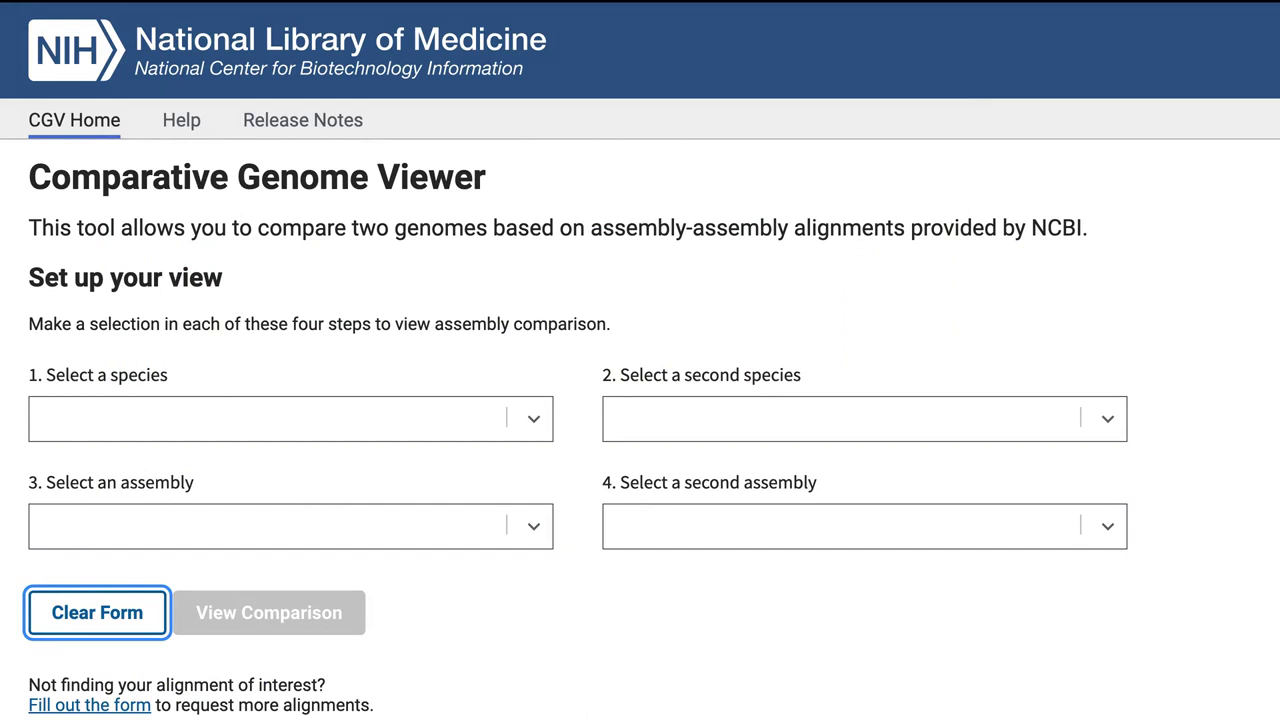
Set the first genome to Mus musculus with the GRCm39 assembly
click(536, 424)
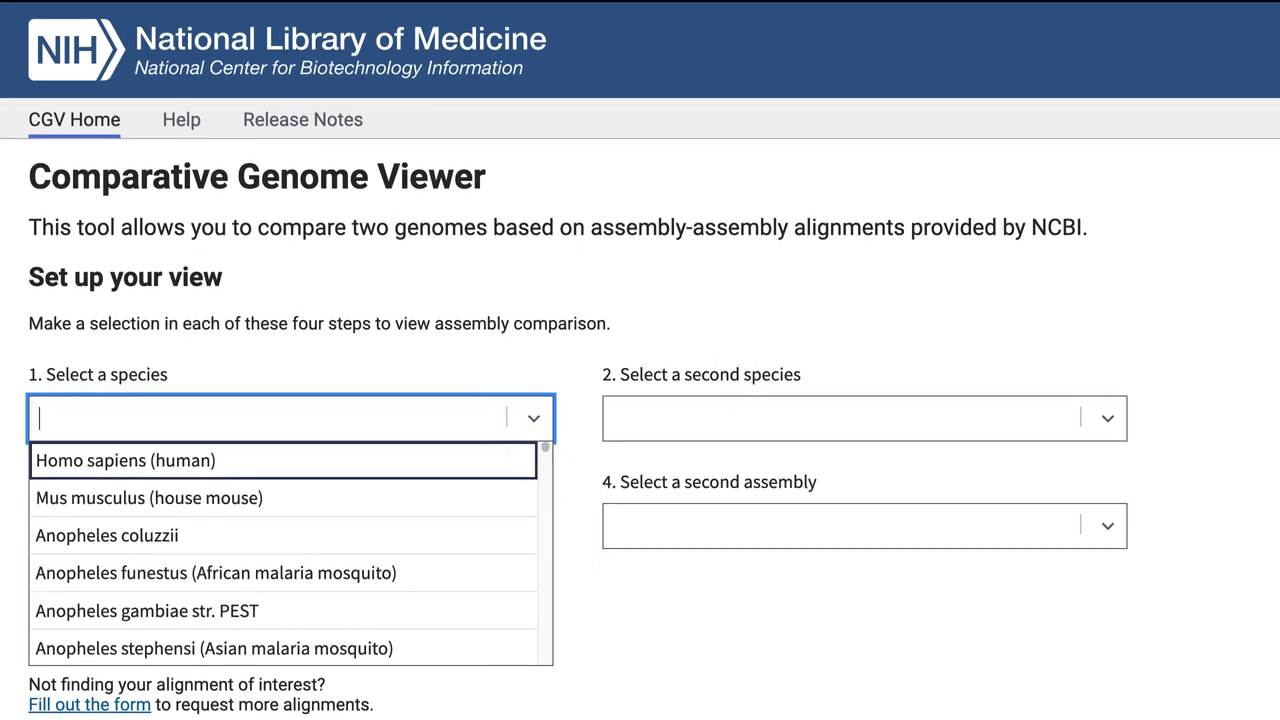
text(mus)
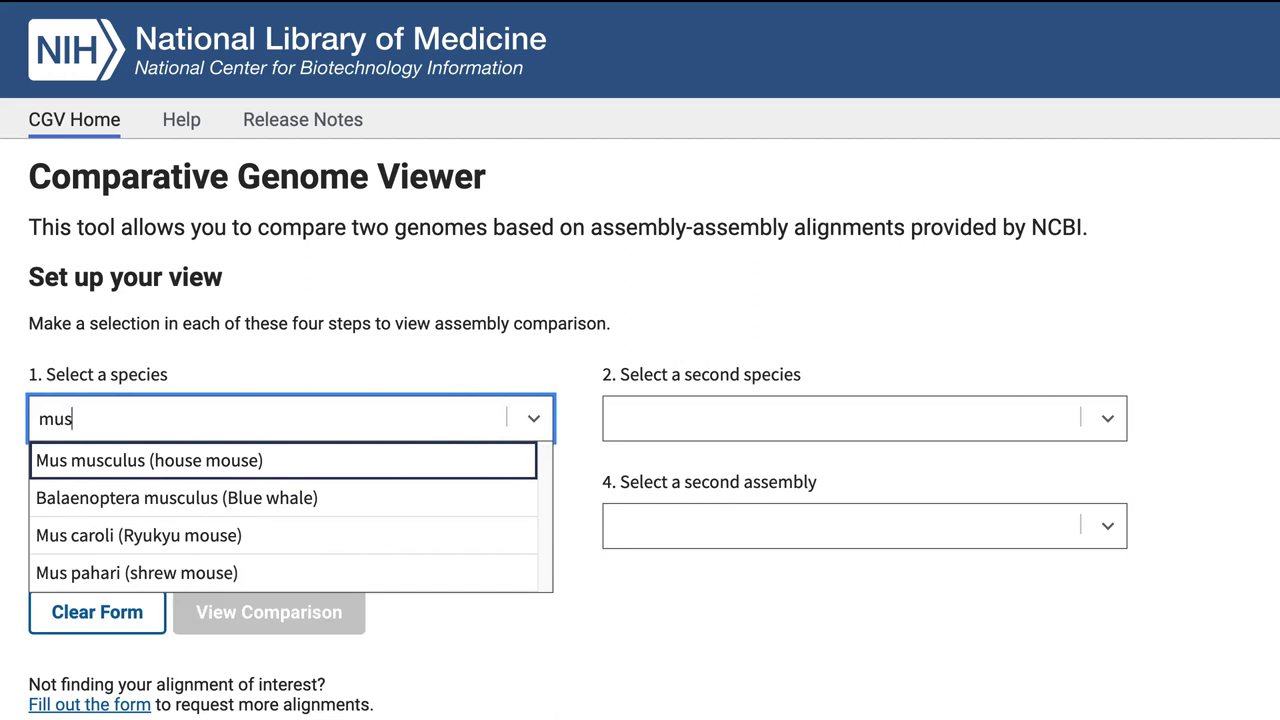
click(530, 464)
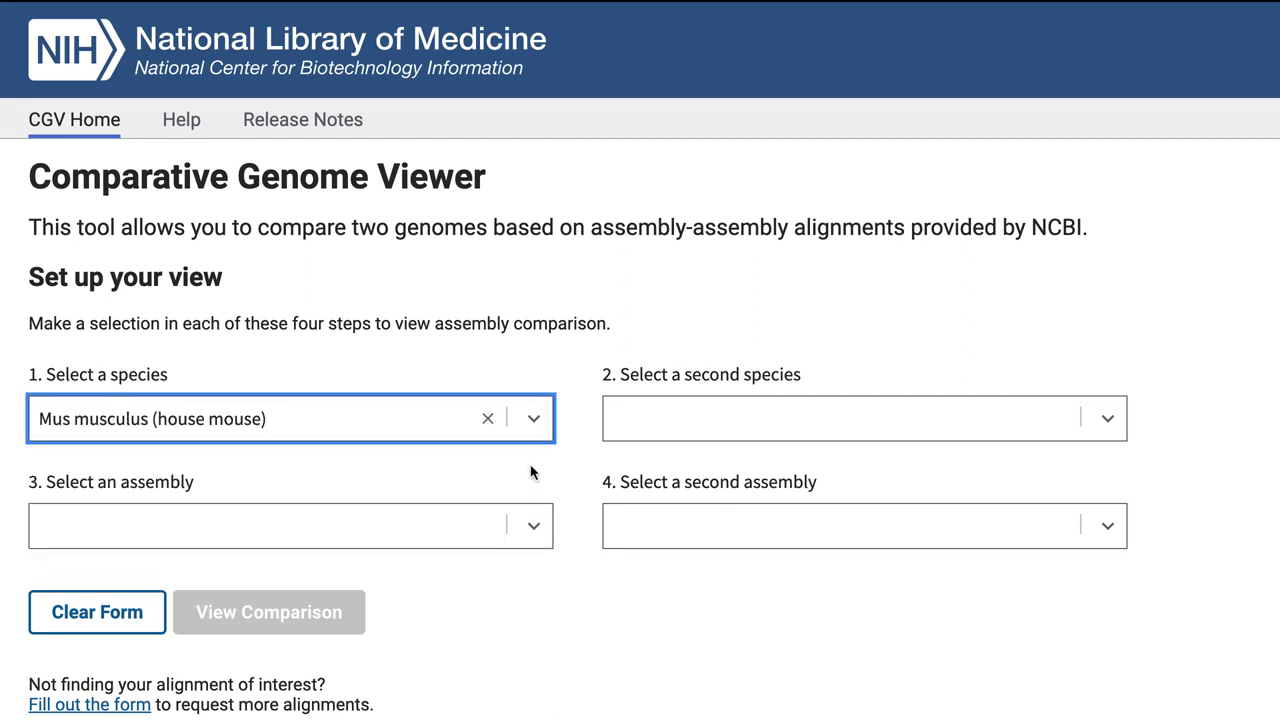
click(535, 528)
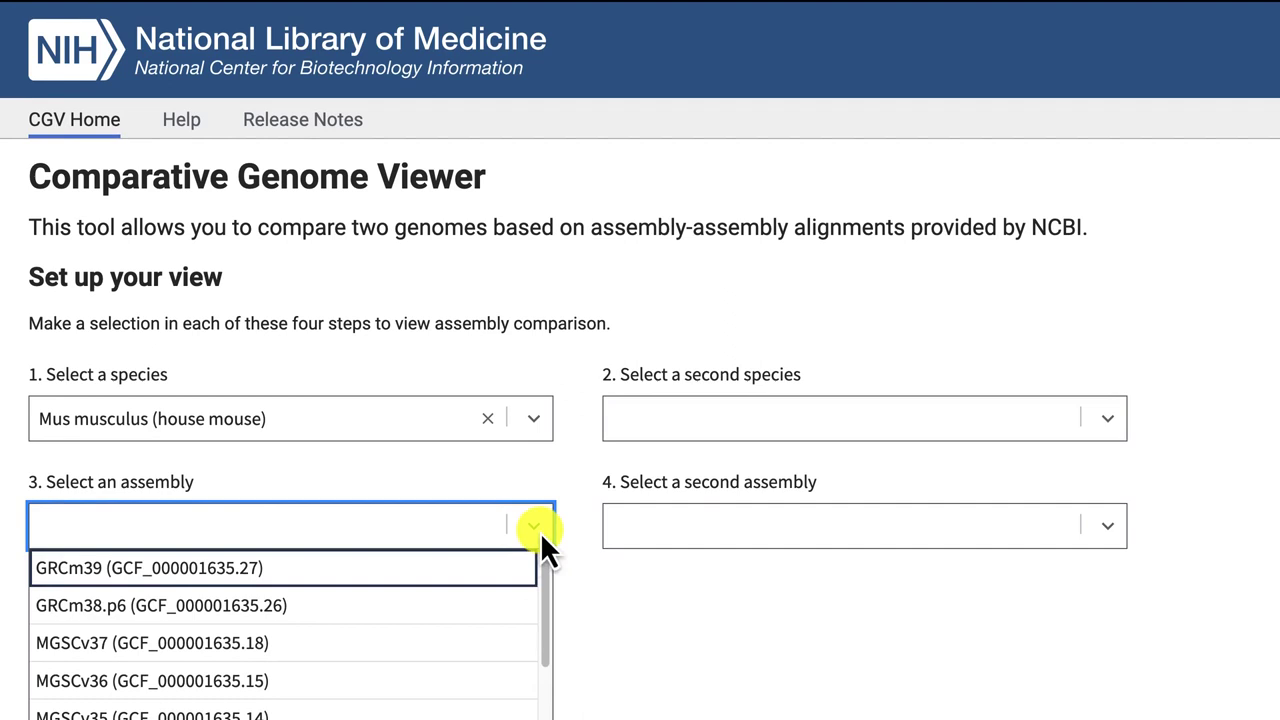
mouse_move(543, 564)
mouse_down()
mouse_move(549, 654)
mouse_move(552, 558)
mouse_up()
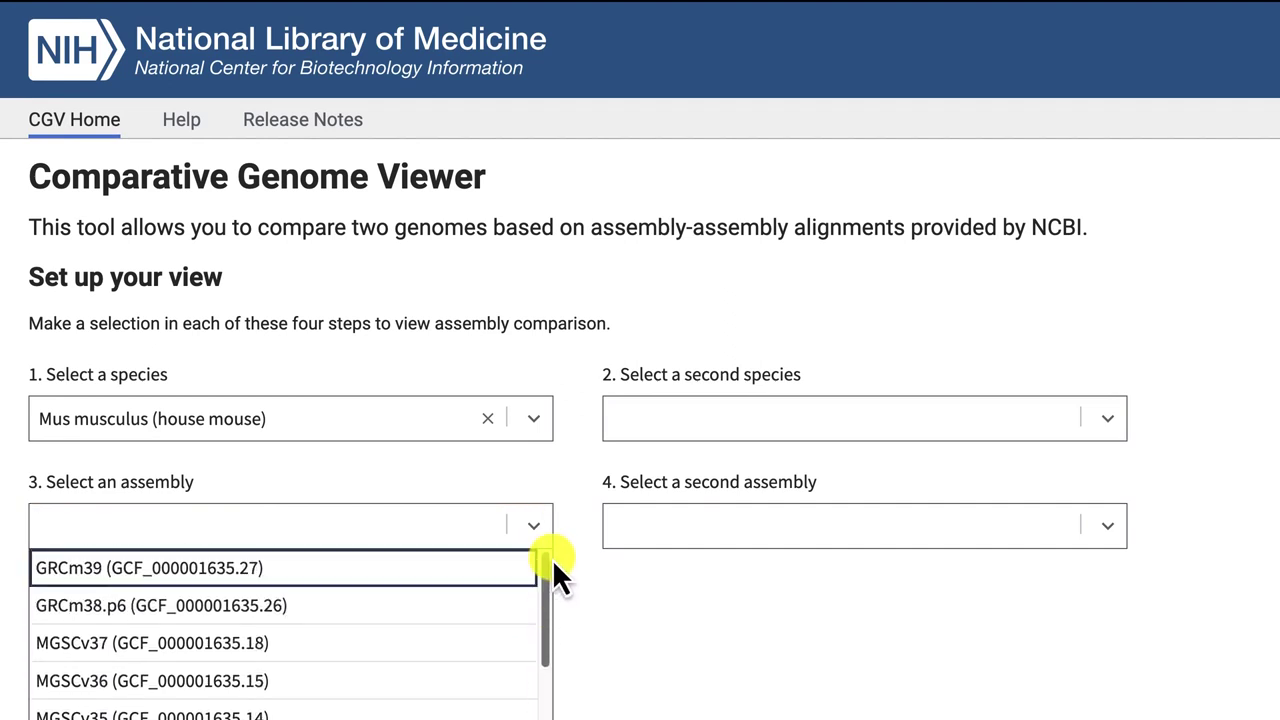
Choose Mus pahari as the second genome and load the comparison
click(1109, 425)
text(mus)
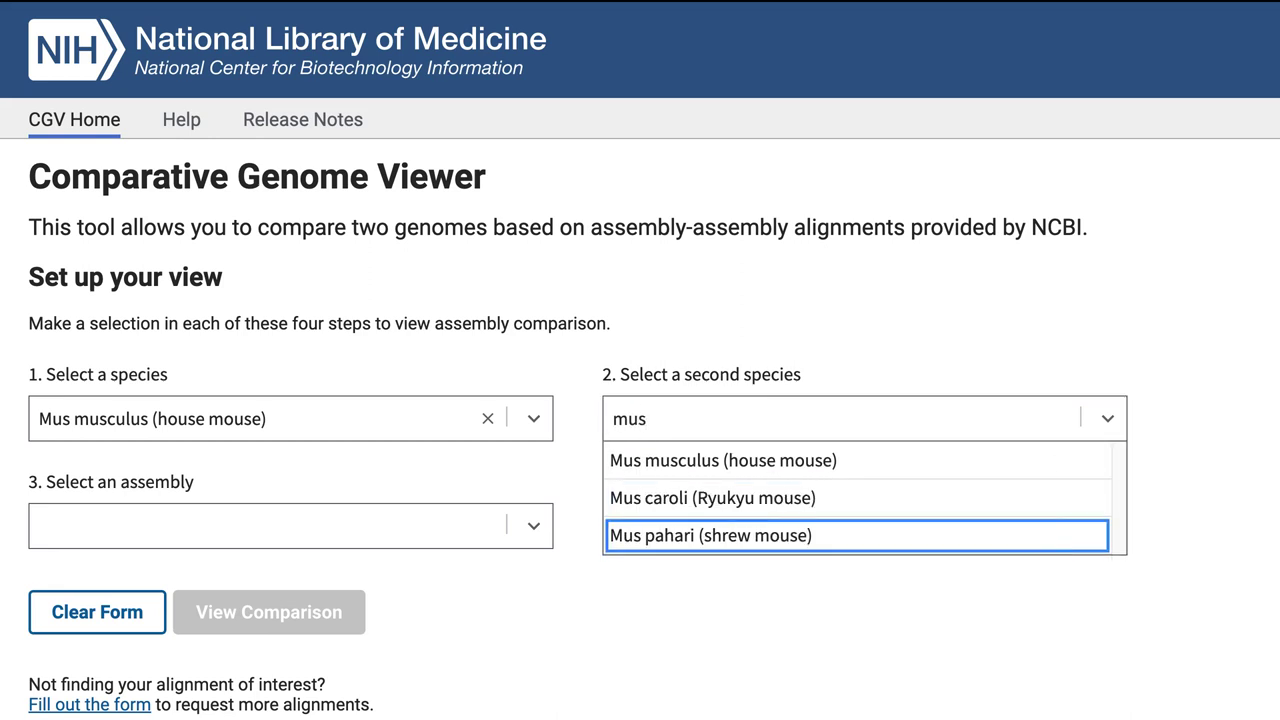
key(Return)
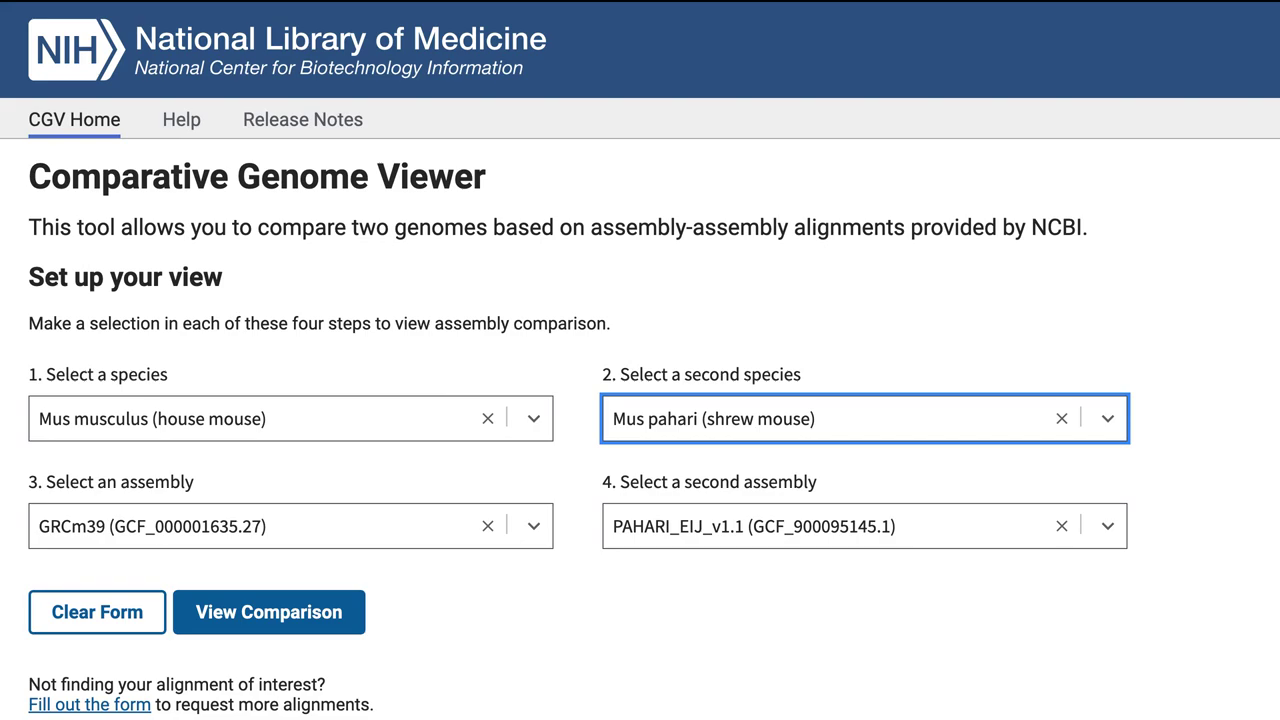
click(360, 622)
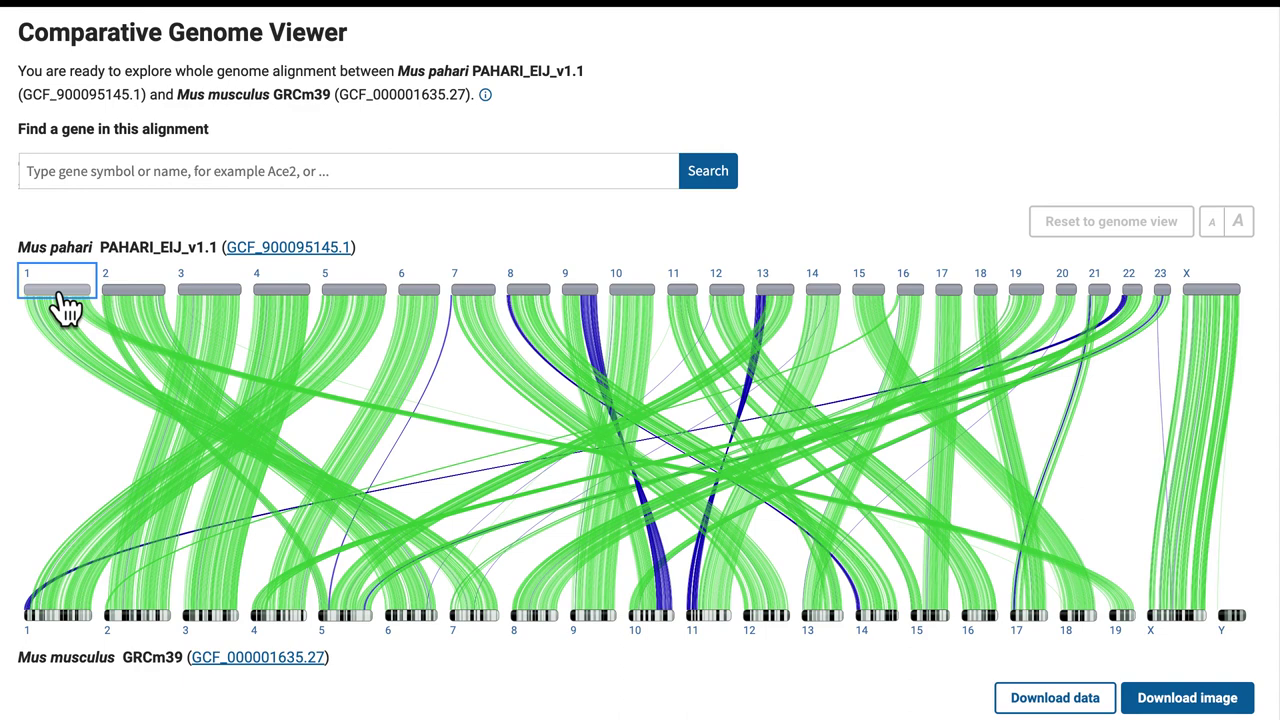
Align Mus pahari chromosome 1 against Mus musculus chromosome 19
click(58, 296)
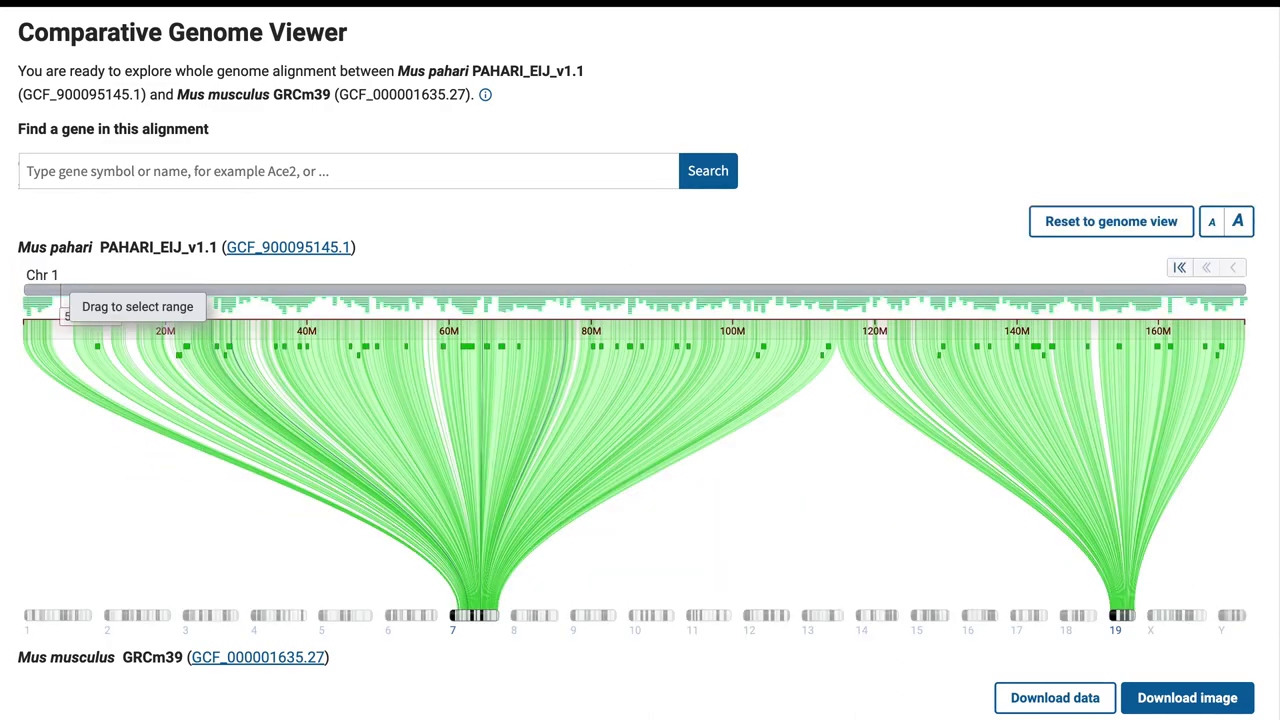
click(1135, 620)
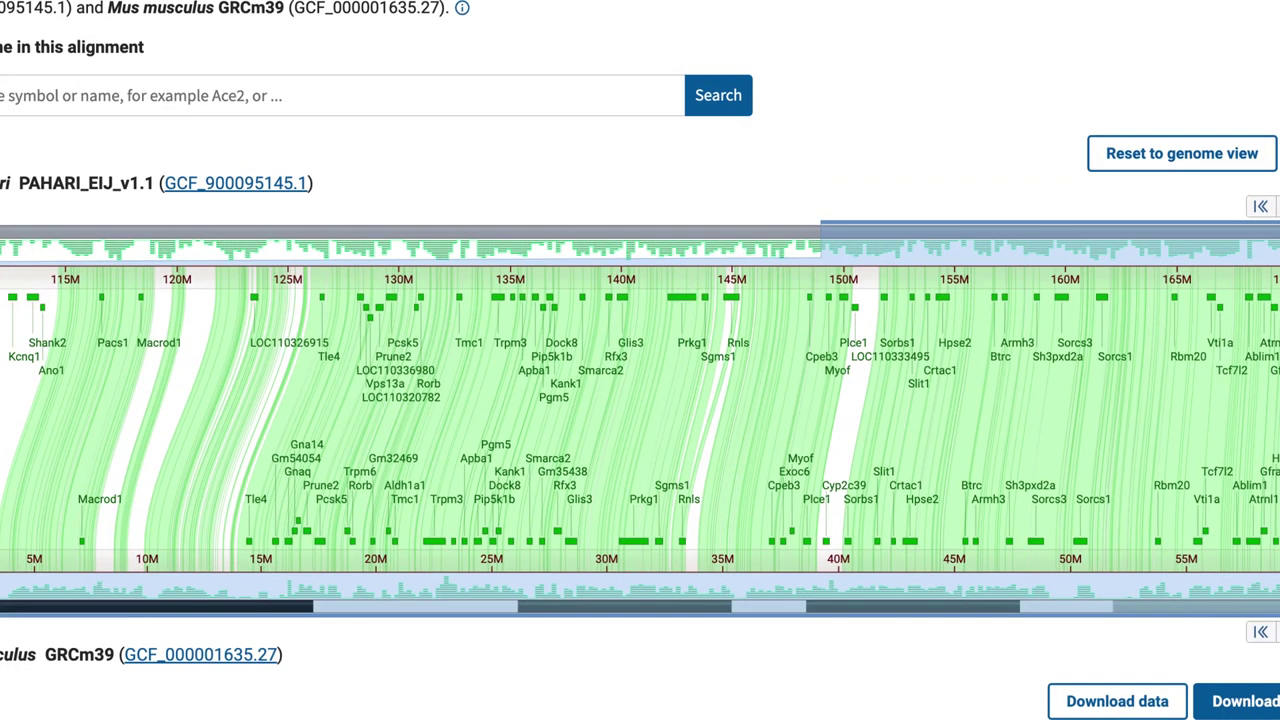
Zoom the mouse chromosome 19 track to about 30.9M–35.45M
scroll(705, 420, up, 5)
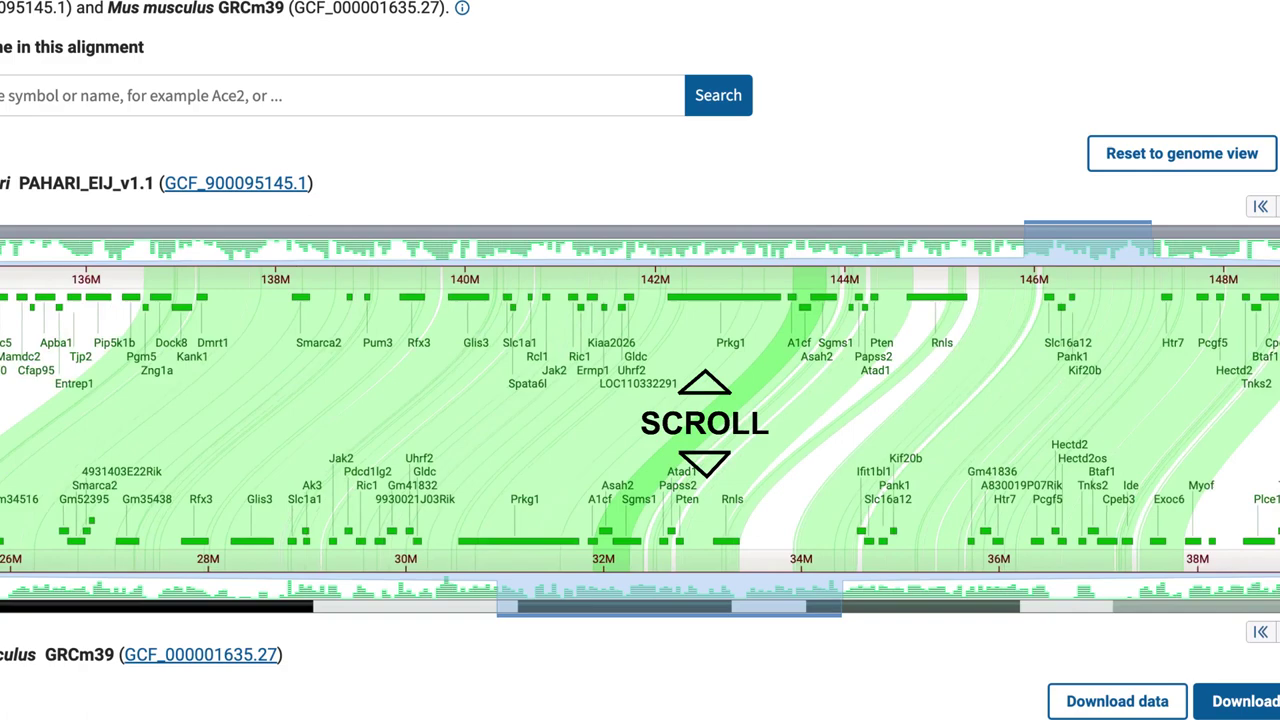
scroll(705, 420, up, 5)
drag(640, 420, 798, 420)
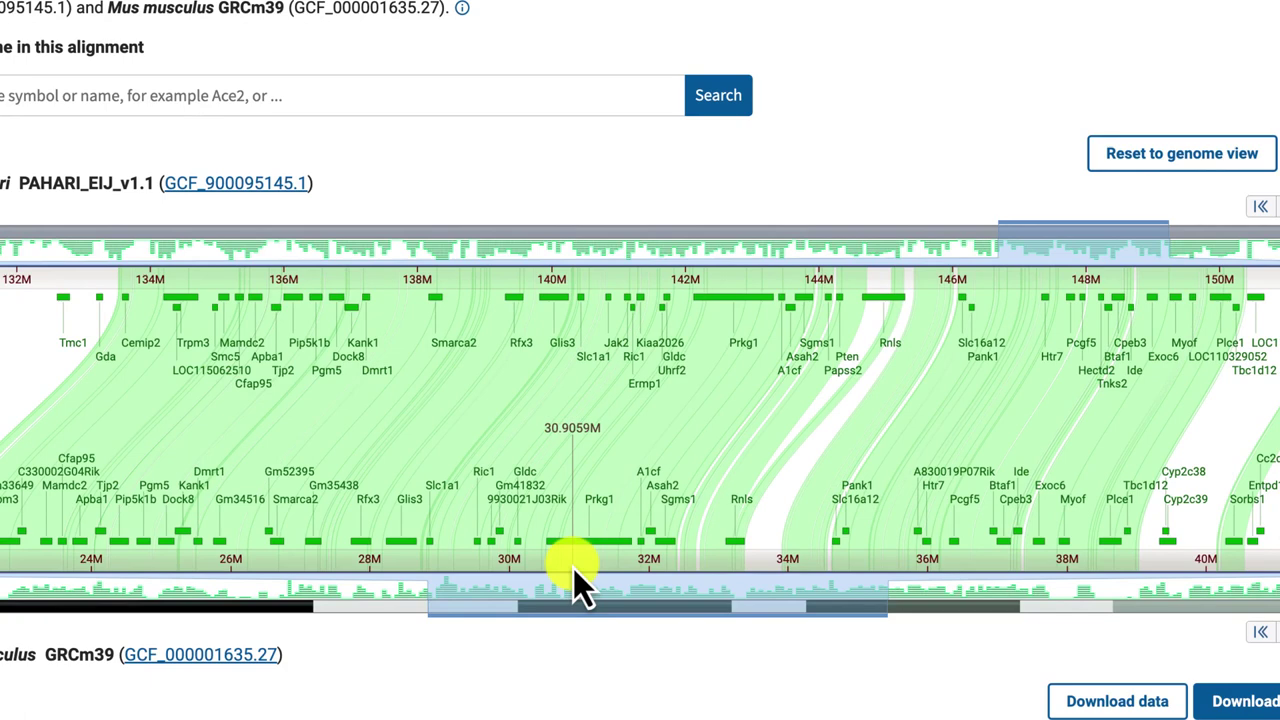
drag(573, 568, 926, 576)
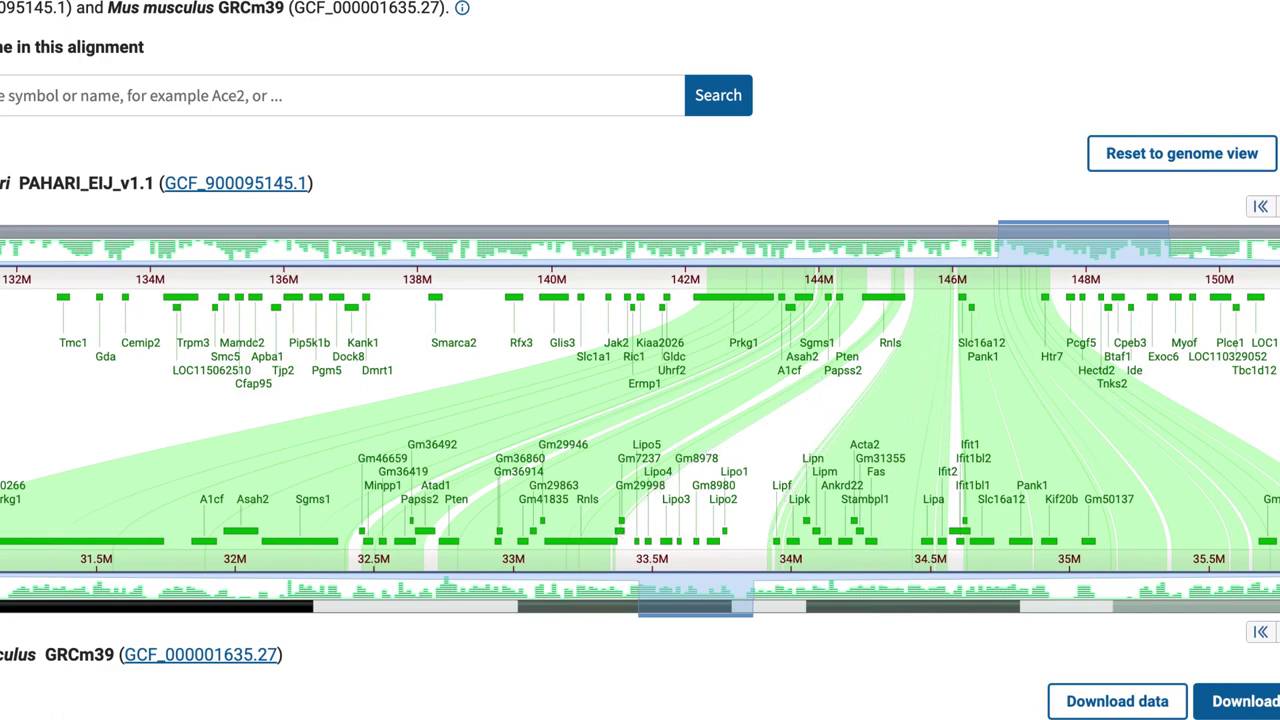
scroll(640, 360, down, 4)
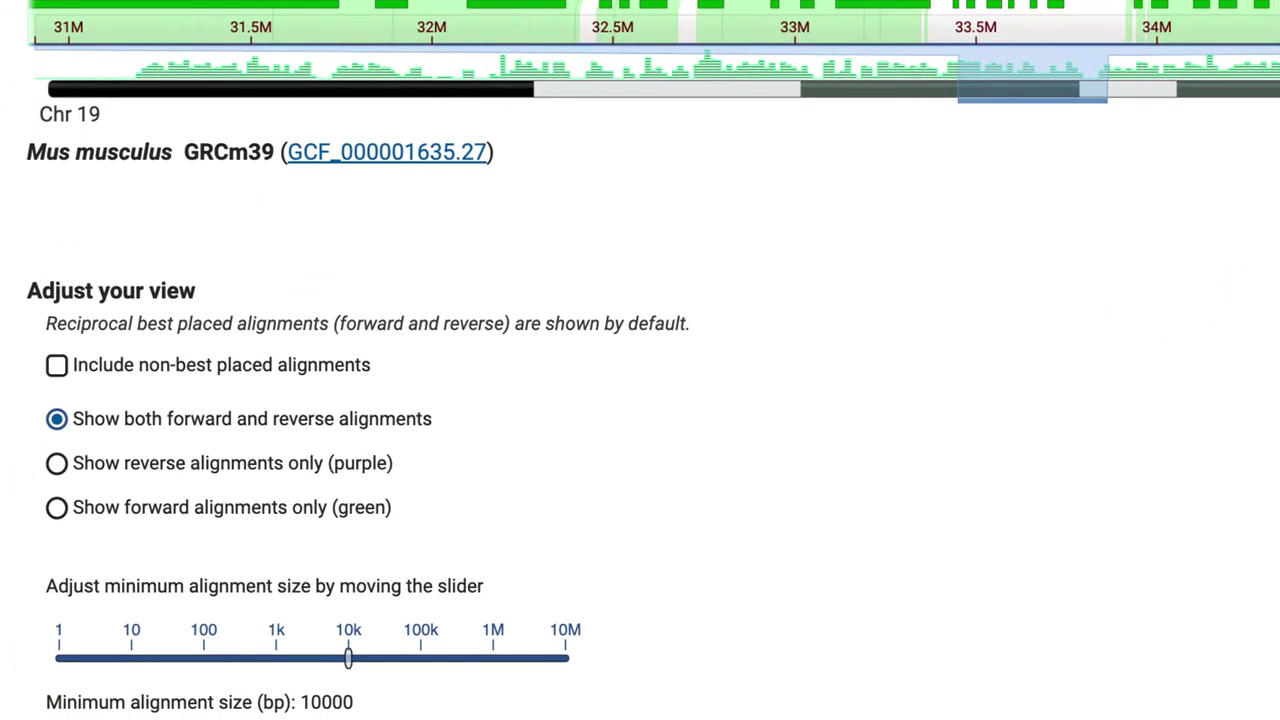
Tick 'Include non-best placed alignments' and drop the minimum alignment size from 10000 to 100 bp
click(57, 368)
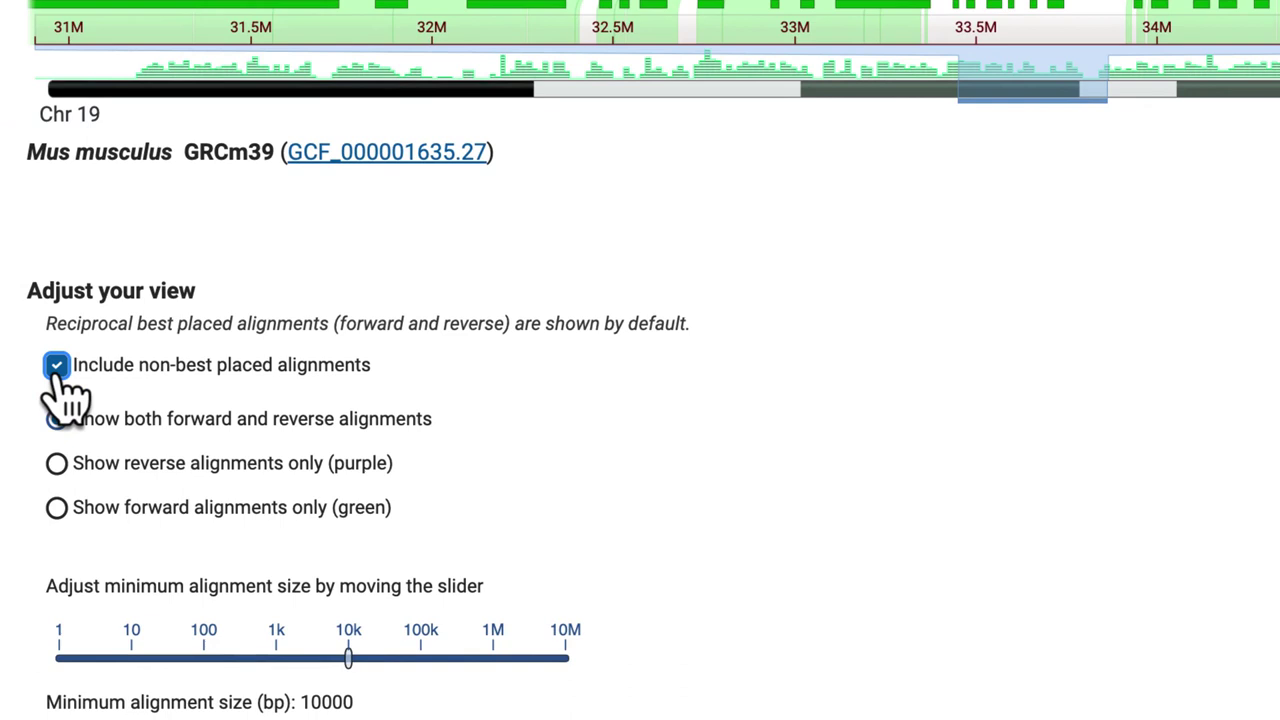
click(347, 640)
drag(347, 640, 204, 638)
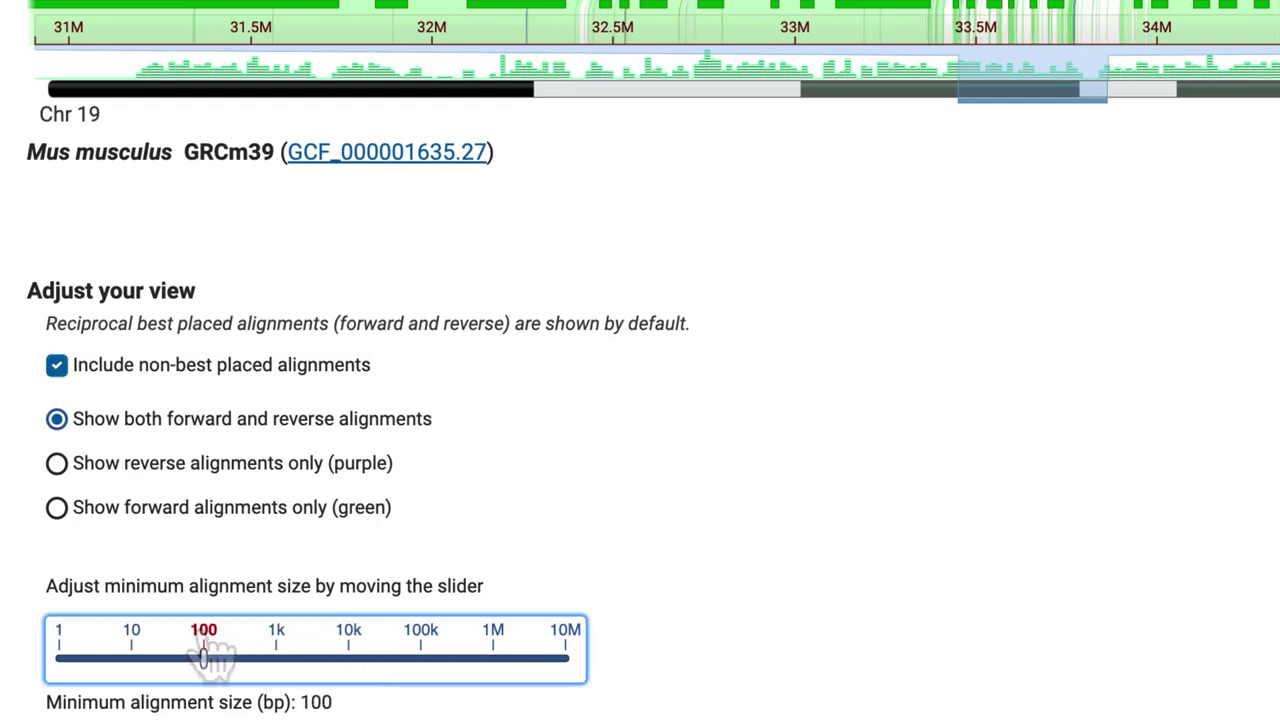
scroll(640, 360, up, 5)
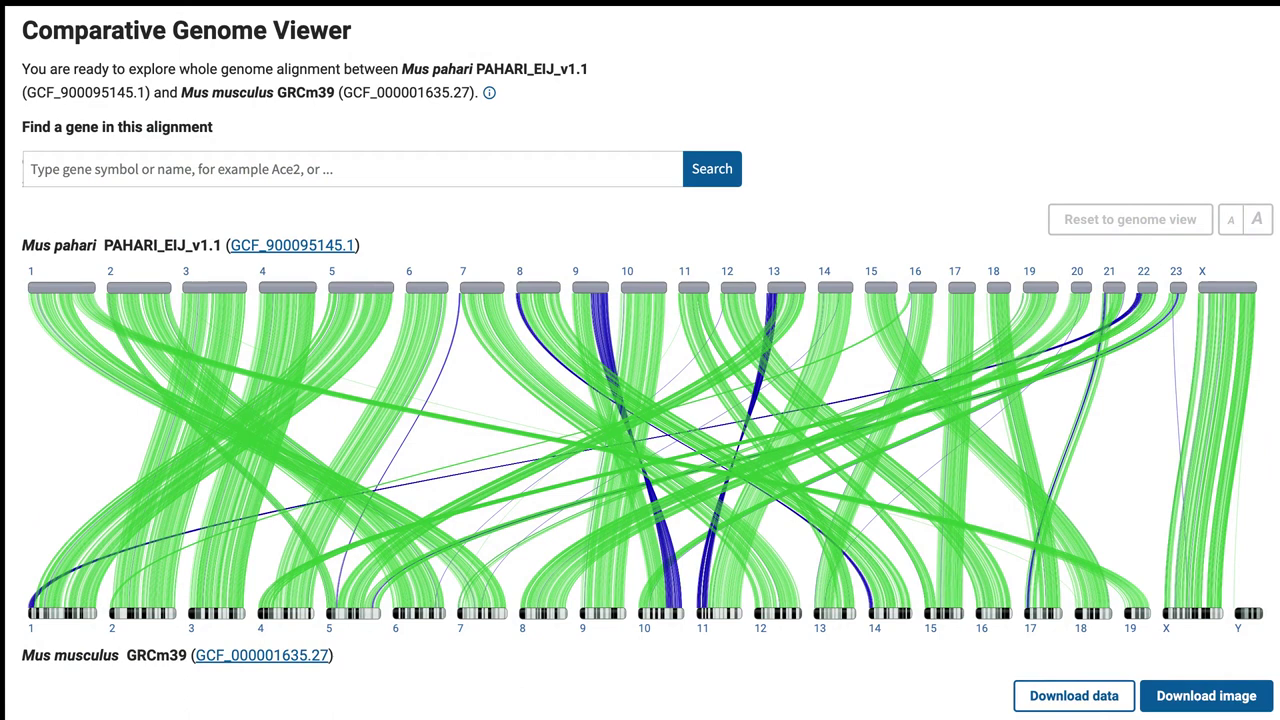
Search for wnt1 and review matches, showing Wnt1 on Mus pahari Chr 17 and mouse Chr 15
click(634, 166)
text(wnt)
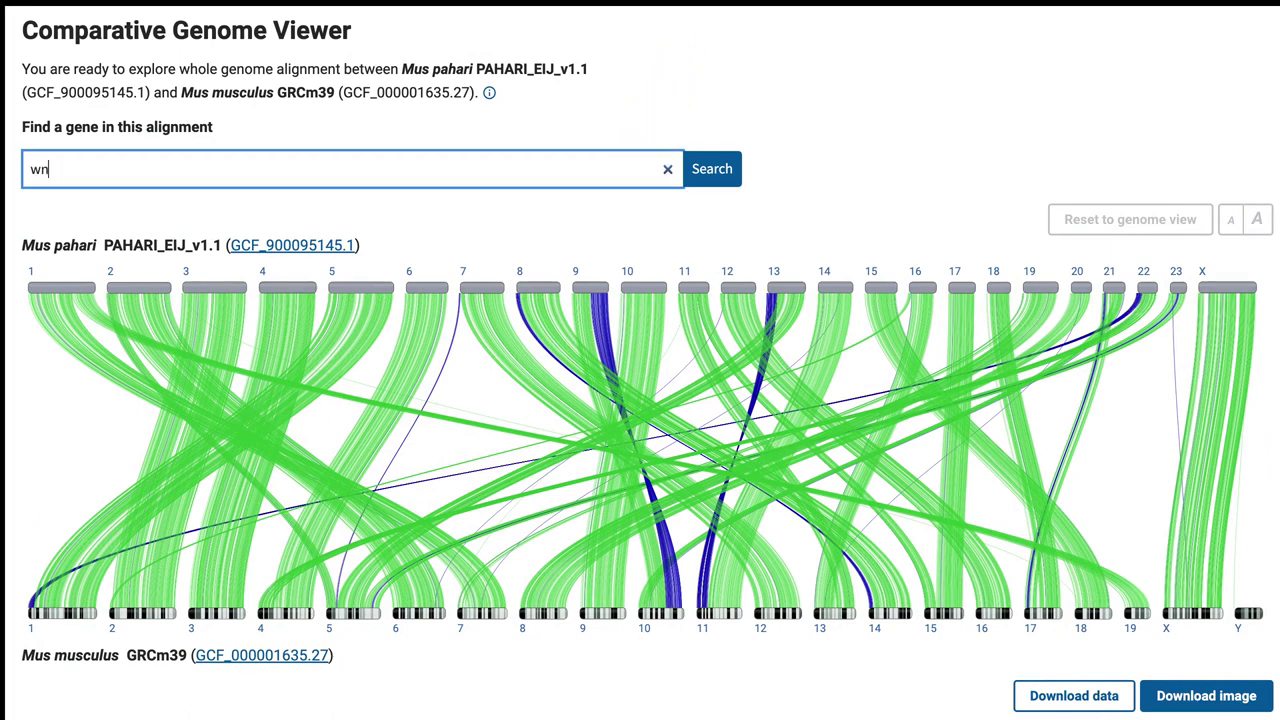
text(1)
key(Return)
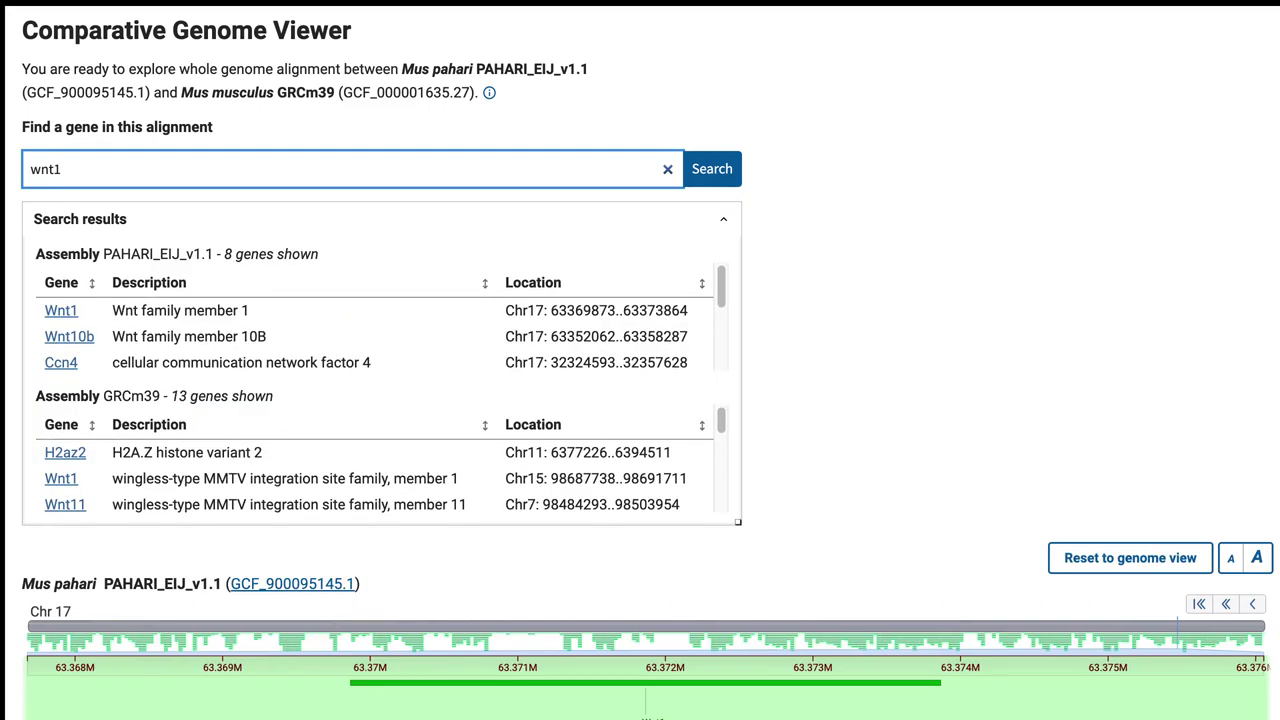
mouse_move(721, 283)
mouse_down()
mouse_move(724, 319)
mouse_move(722, 280)
mouse_up()
mouse_move(721, 418)
mouse_down()
mouse_move(723, 443)
mouse_move(721, 418)
mouse_up()
scroll(929, 245, down, 3)
scroll(929, 245, down, 3)
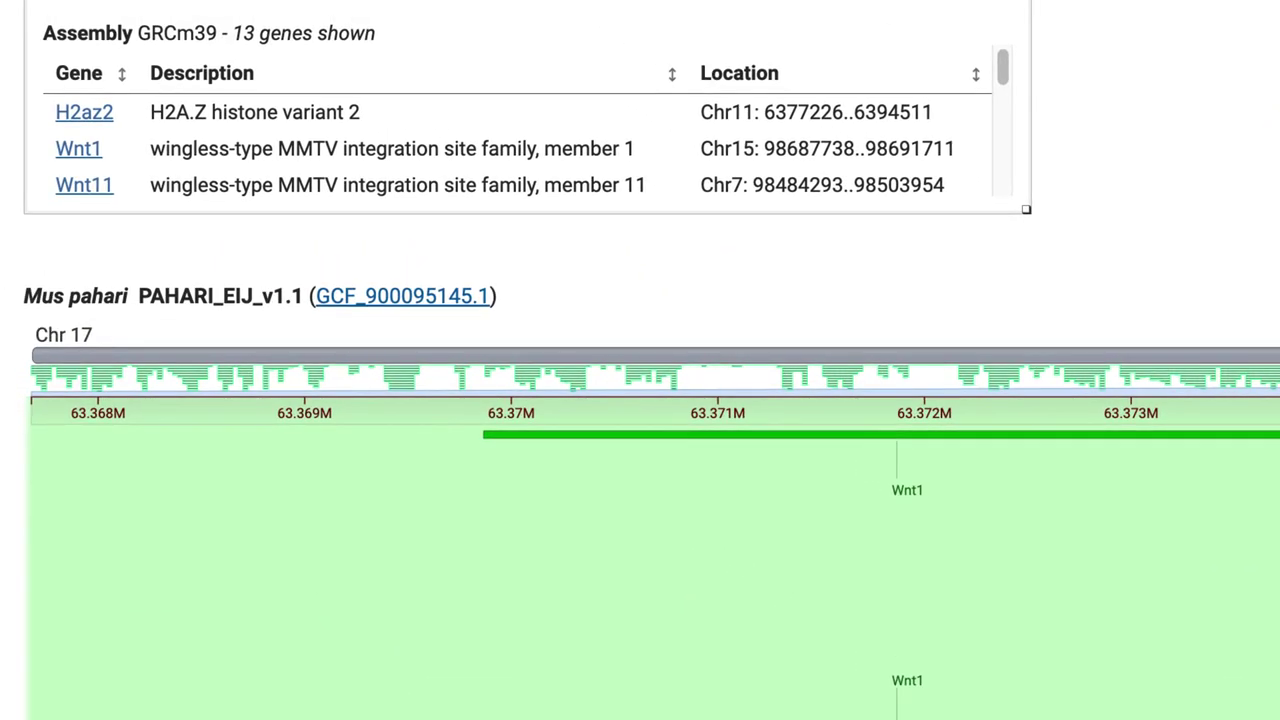
Jump to Wnt11 from the GRCm39 results and zoom out to show Emsy and Uvrag
click(305, 188)
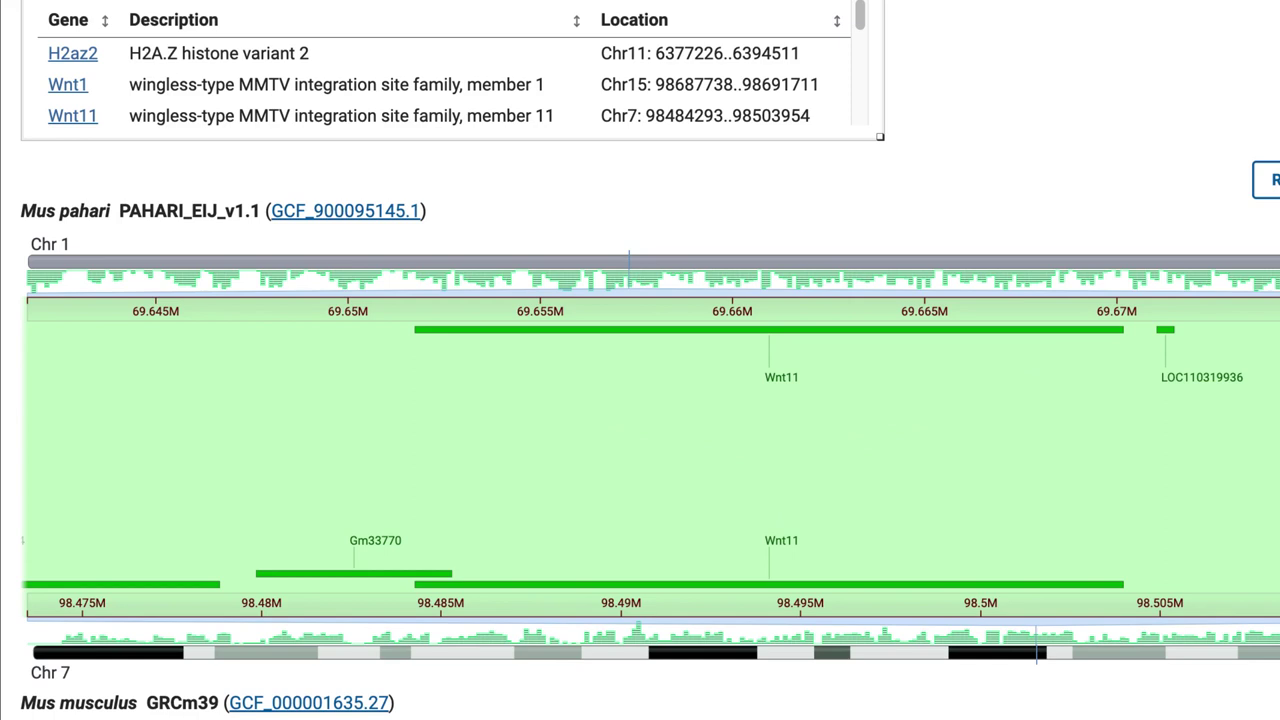
scroll(809, 386, down, 5)
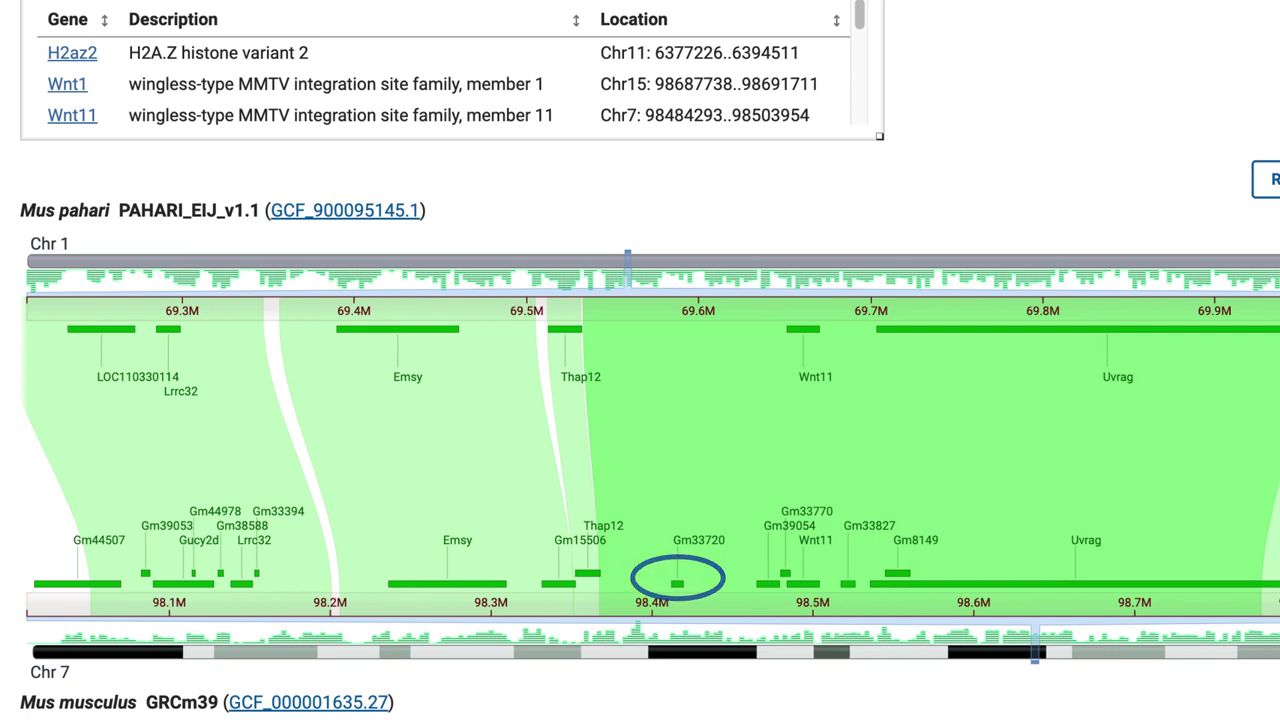
Open the Wnt11 alignment block's details and view it on GRCm39 in Genome Data Viewer
click(808, 465)
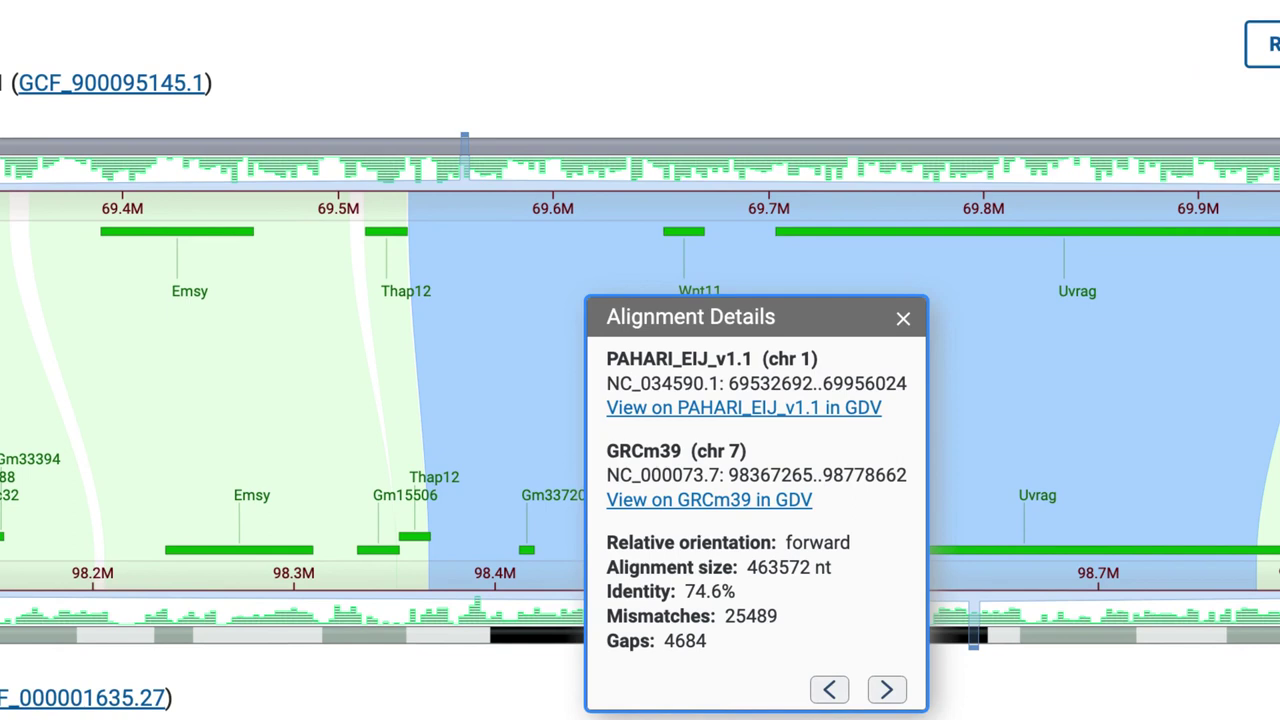
click(690, 500)
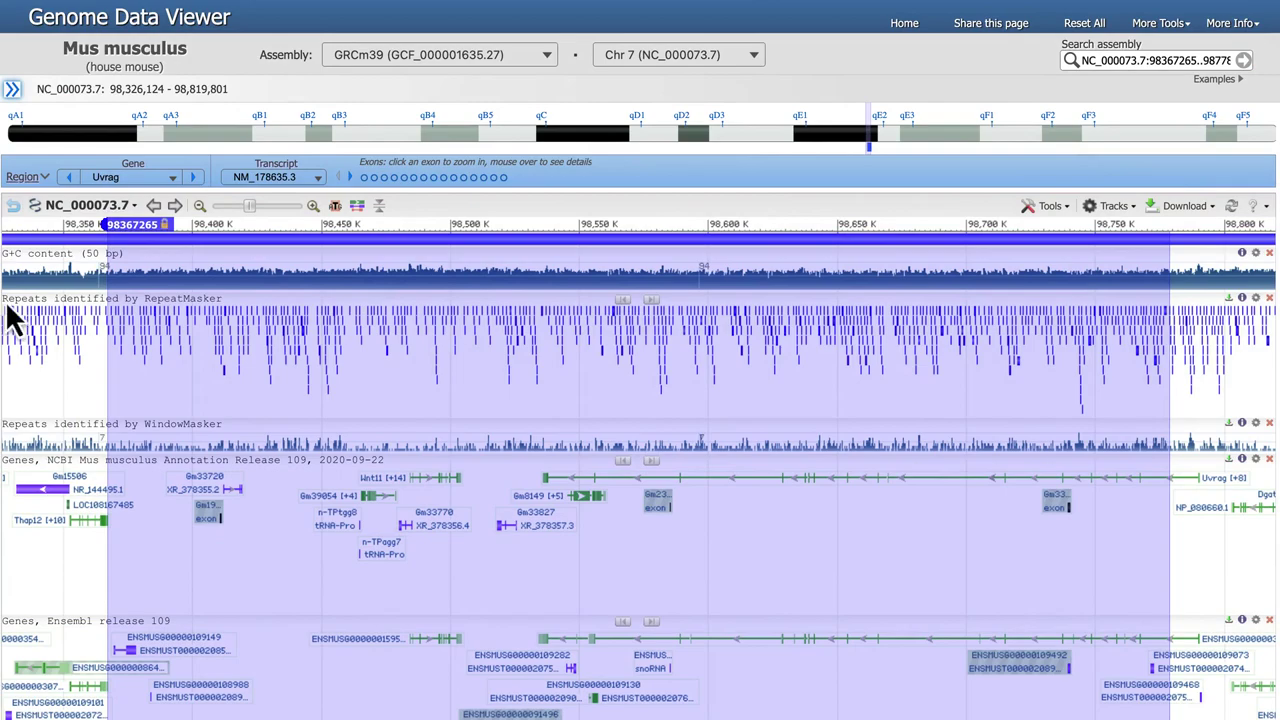
Zoom the chromosome 7 region down to sequence level to read individual bases
click(131, 226)
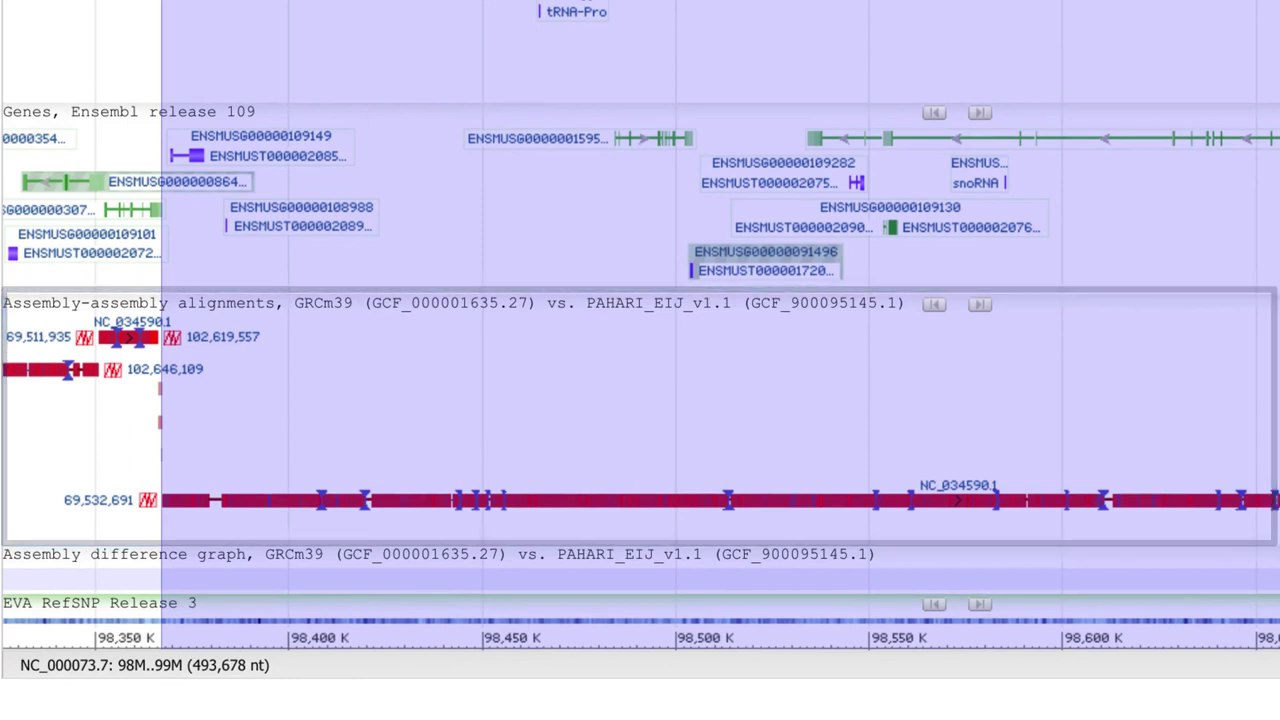
right_click(544, 334)
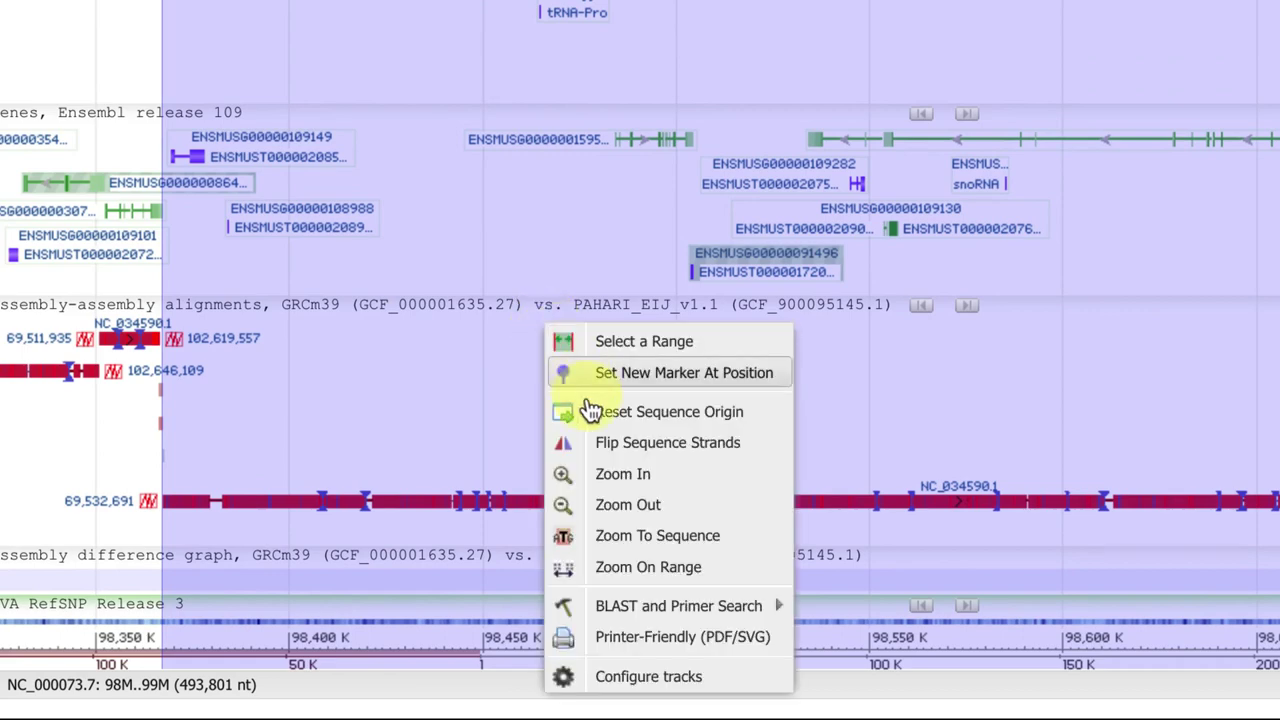
click(643, 540)
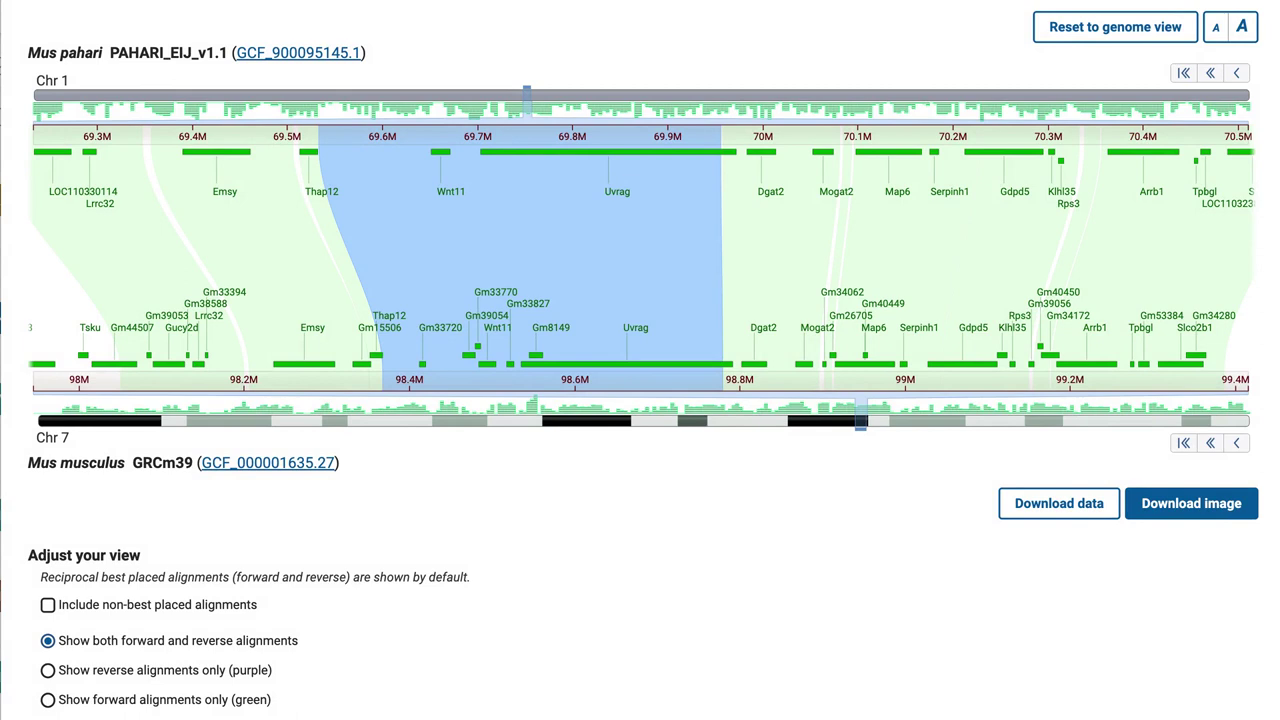
Bring up and then dismiss the context menu of the Dgat2 alignment block
right_click(779, 228)
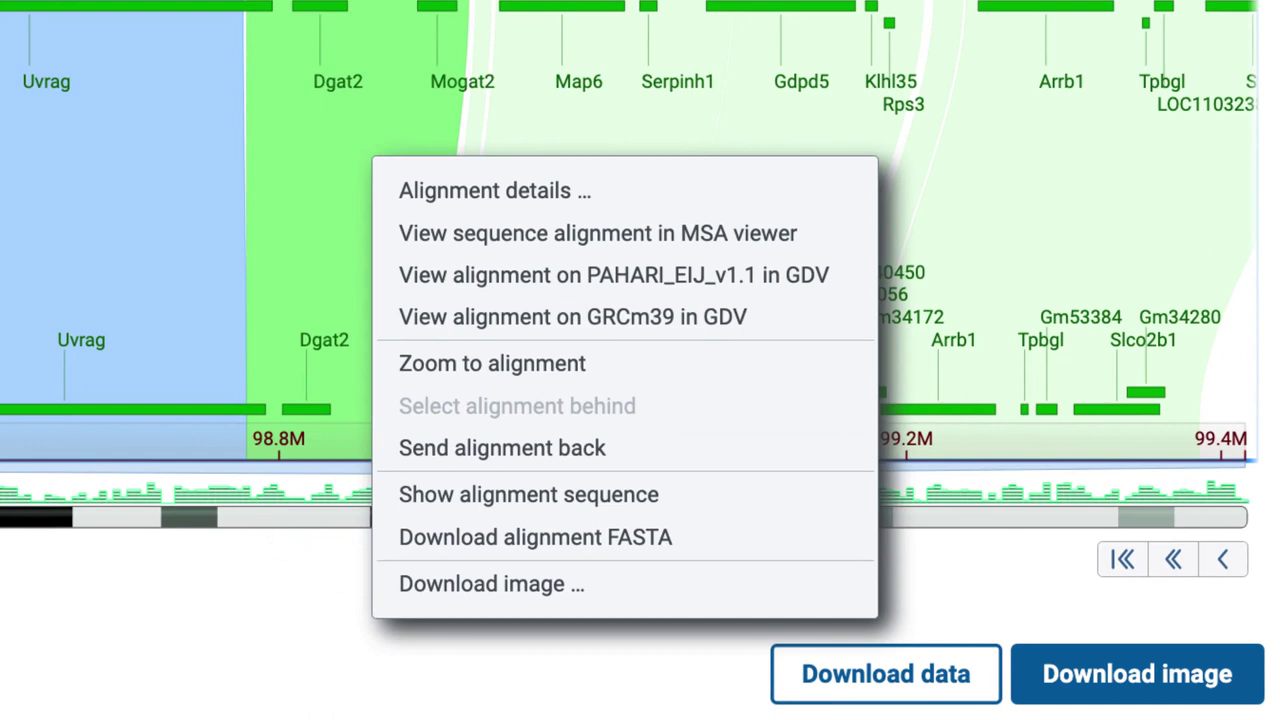
key(Escape)
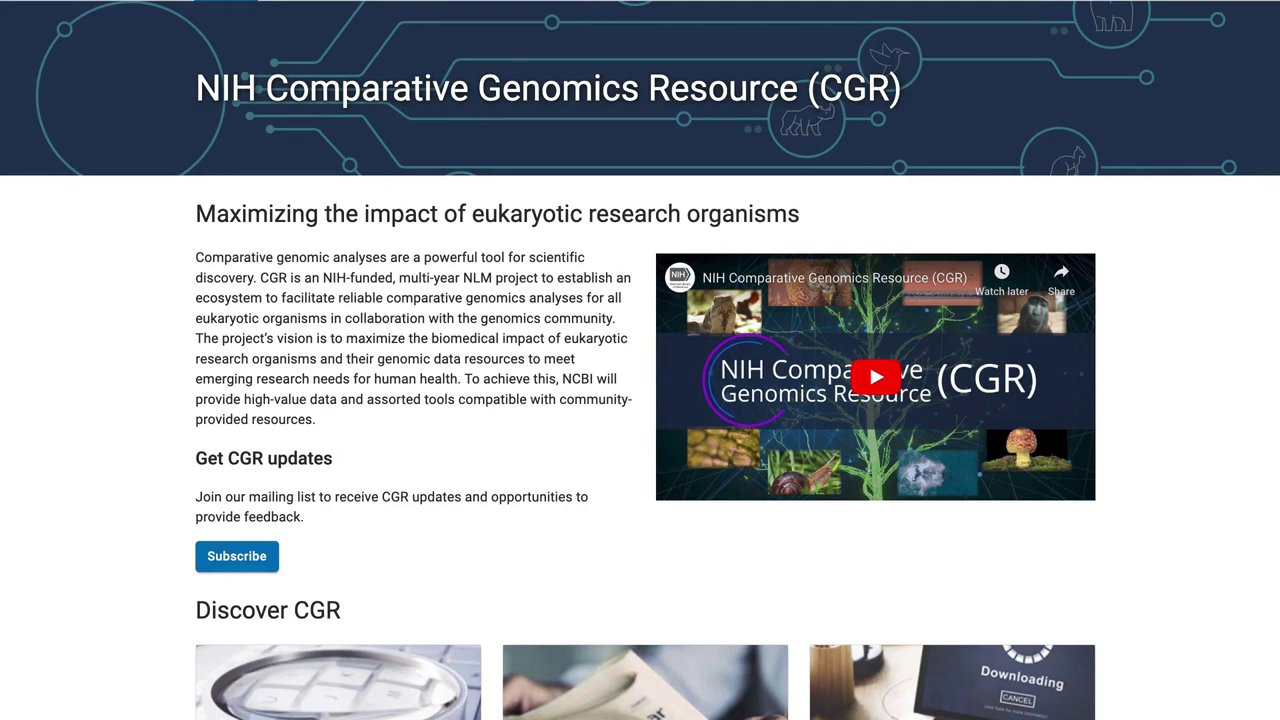
scroll(640, 400, down, 2)
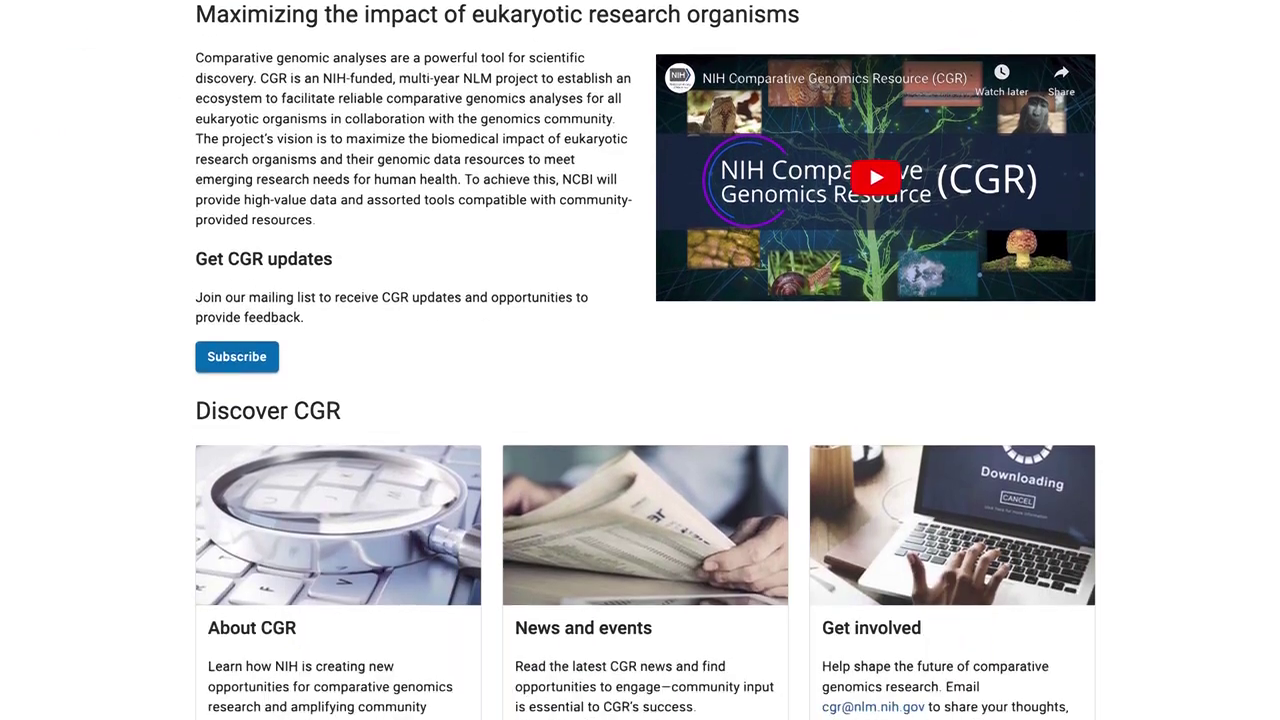
scroll(640, 400, down, 3)
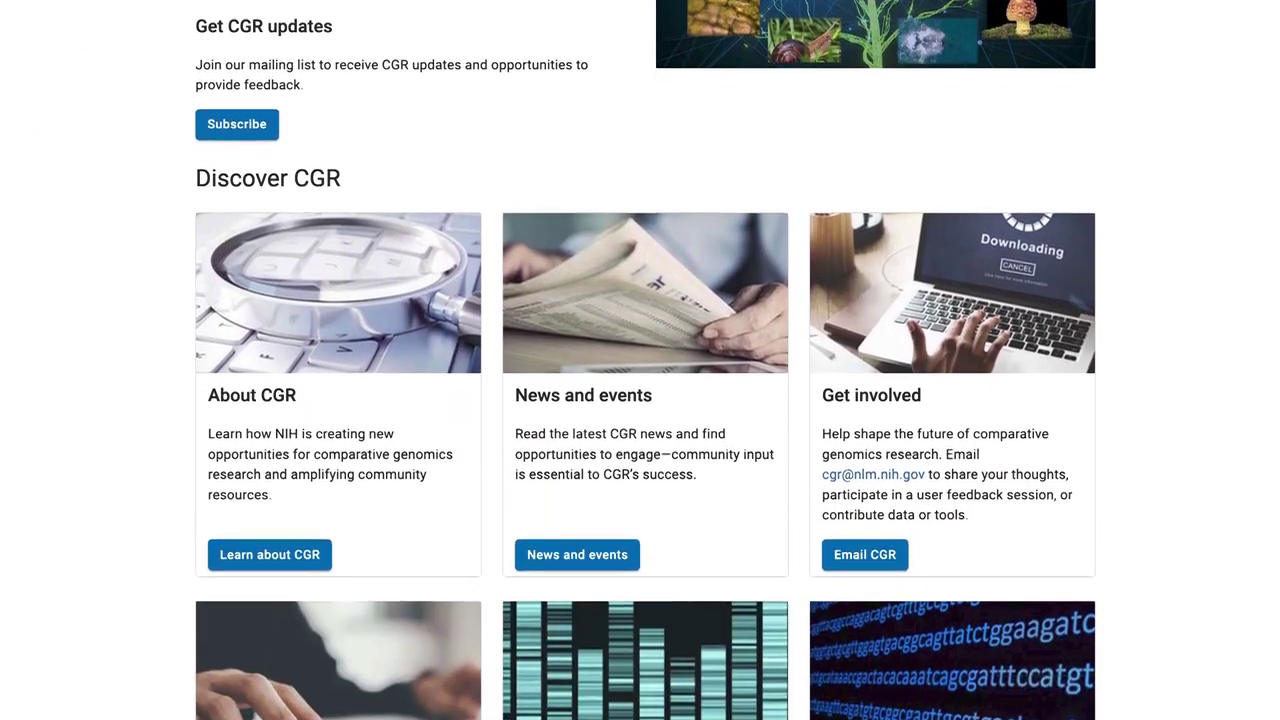
scroll(640, 400, down, 2)
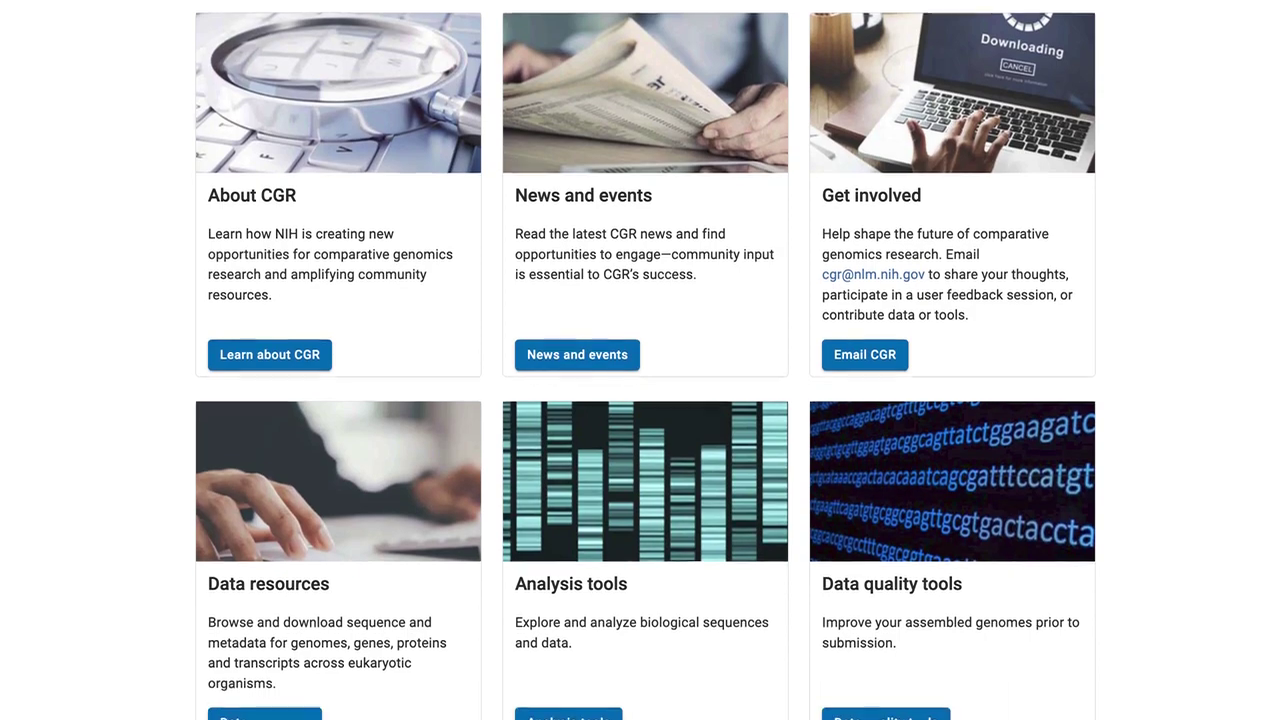
scroll(640, 360, down, 1)
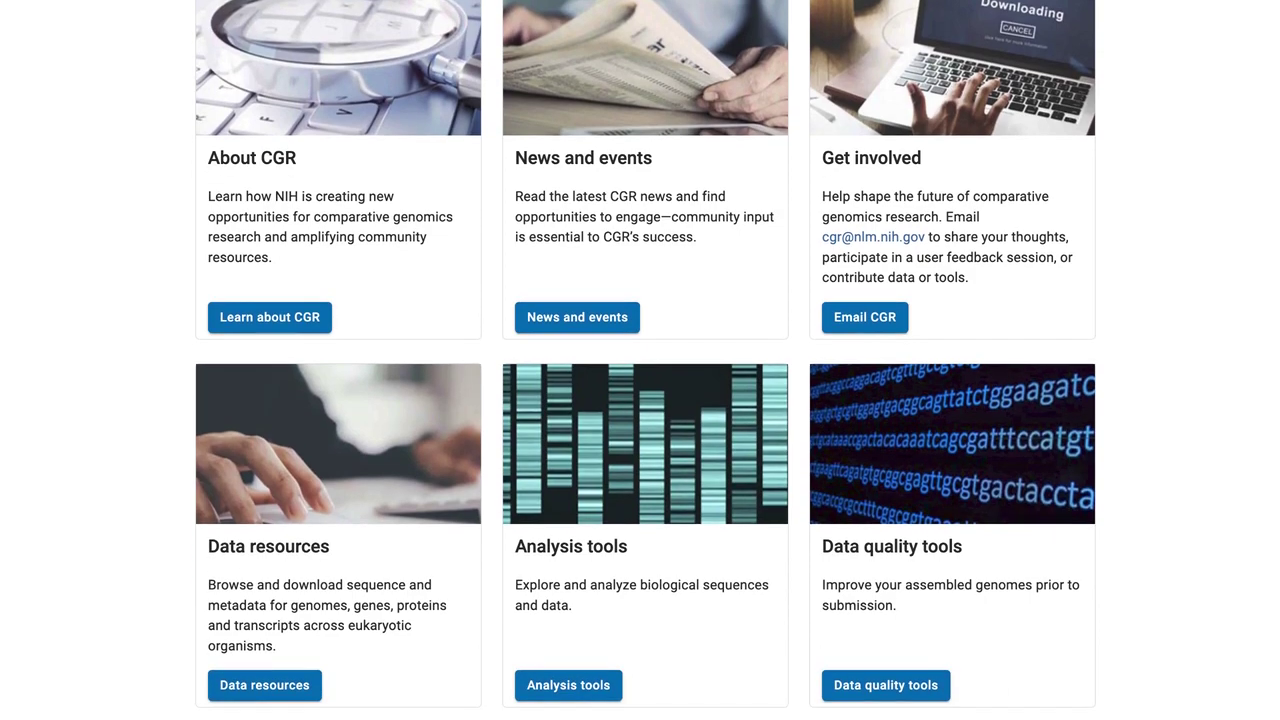